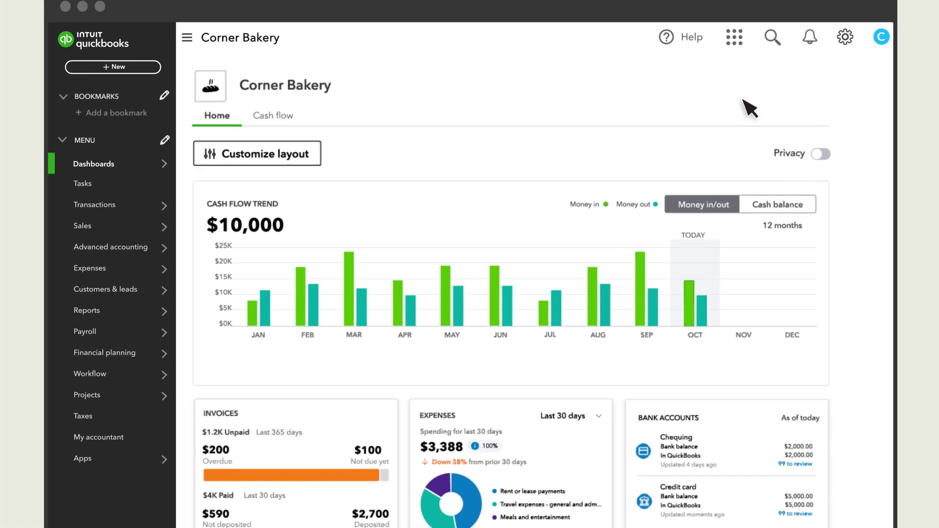
Open the gear Settings menu from the Corner Bakery dashboard
{"action": "left_click", "coordinate": [884, 25]}
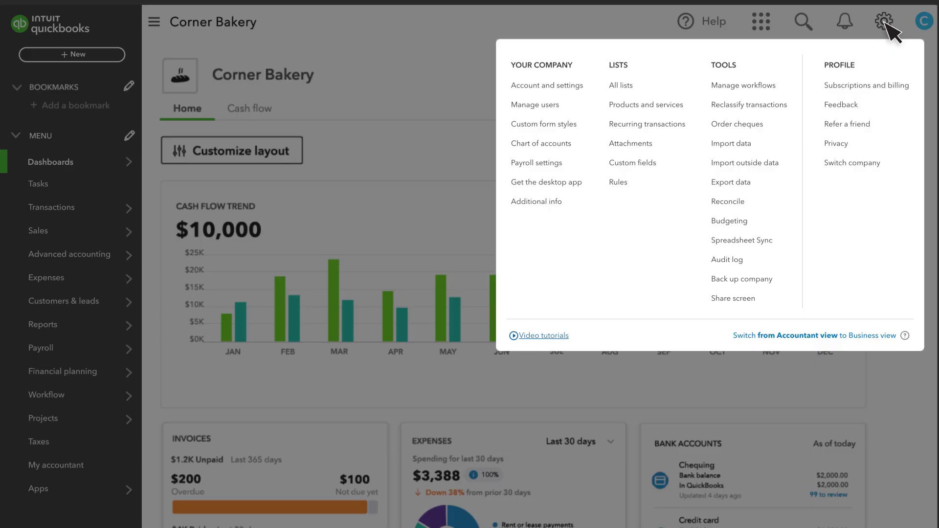
Go to Manage users, show the Roles list, and start a new role
{"action": "left_click", "coordinate": [540, 108]}
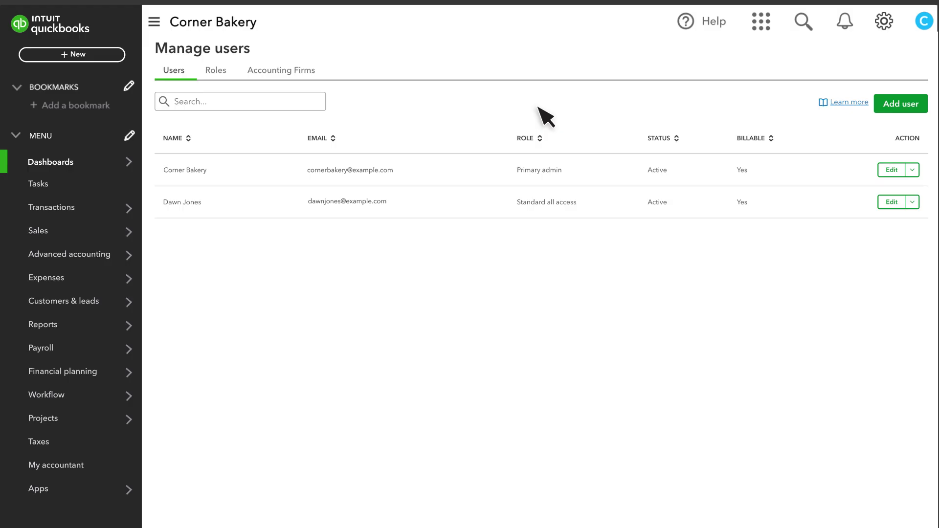
{"action": "left_click", "coordinate": [216, 71]}
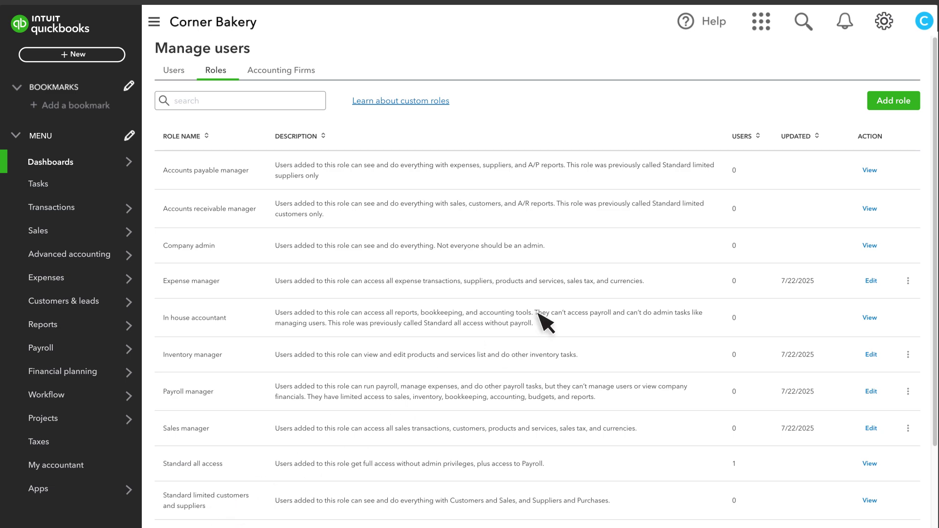
{"action": "left_click", "coordinate": [899, 104]}
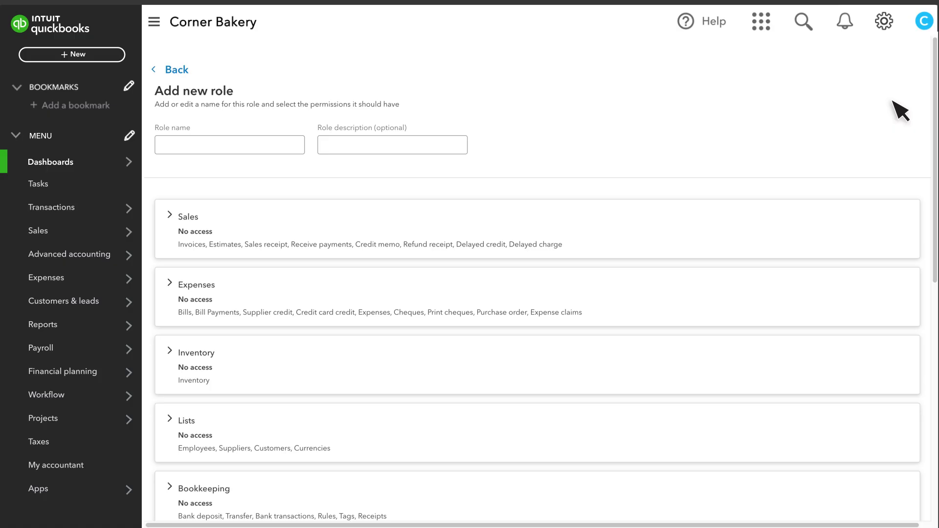
Name the role 'Estimator' with description 'Create and send estimates' and expand Sales permissions
{"action": "type", "text": "Estimator"}
{"action": "key", "text": "Tab"}
{"action": "type", "text": "Create and send estimates"}
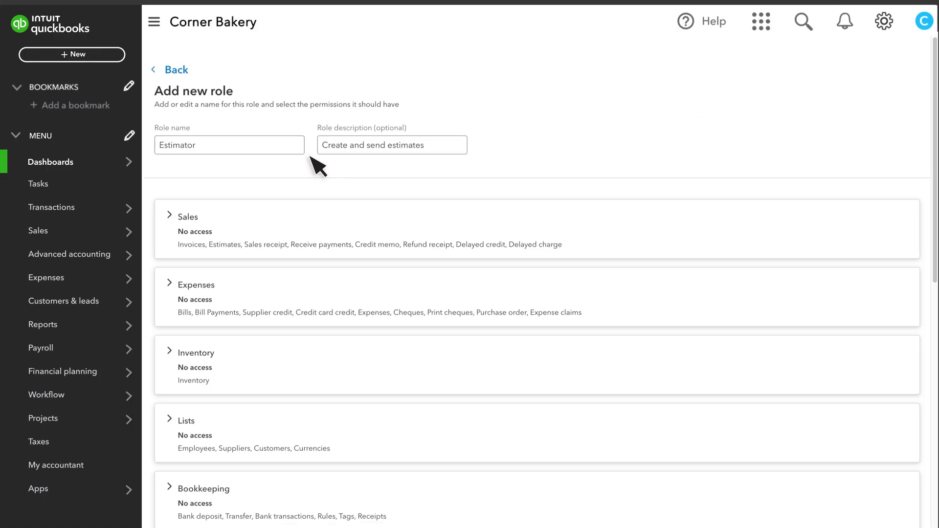
{"action": "scroll", "coordinate": [310, 156], "scroll_direction": "down", "scroll_amount": 3}
{"action": "left_click", "coordinate": [207, 72]}
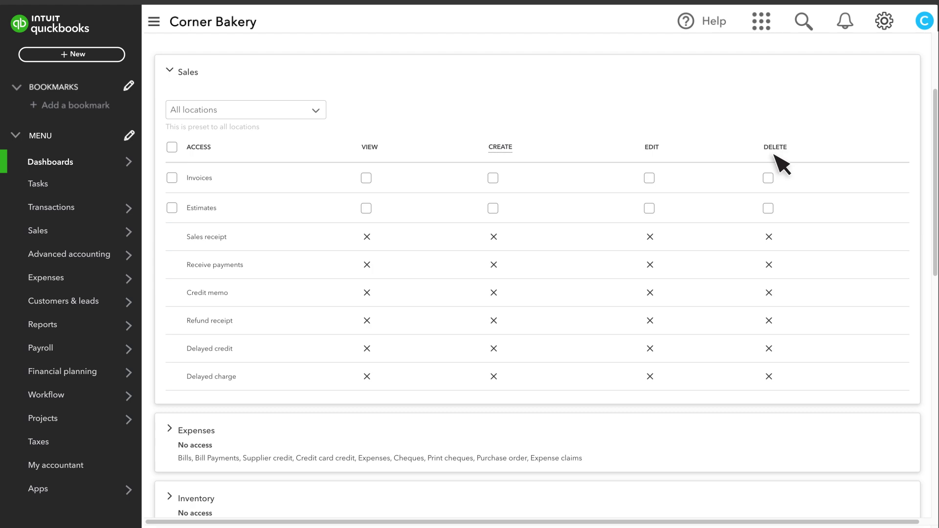
Grant full access to Estimates only under Sales, then show the Expenses permissions
{"action": "left_click", "coordinate": [172, 208]}
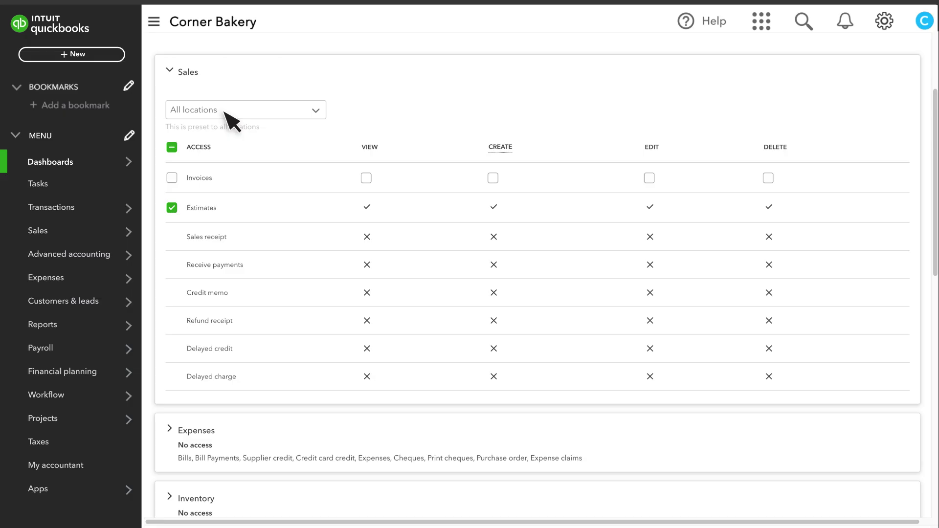
{"action": "left_click", "coordinate": [224, 74]}
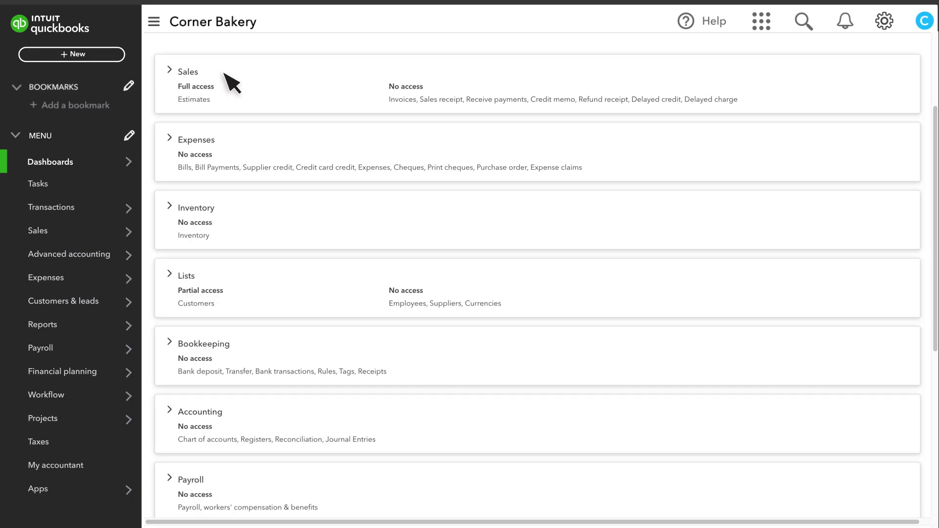
{"action": "left_click", "coordinate": [227, 145]}
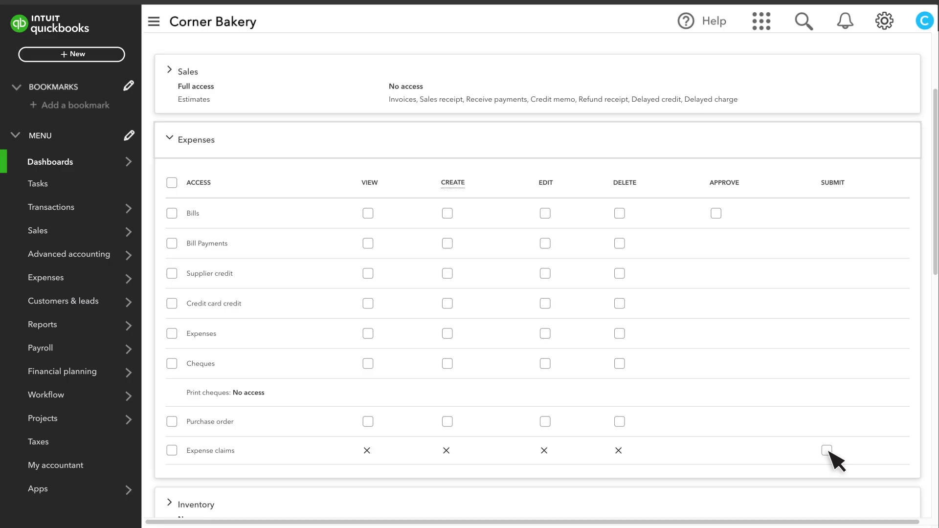
Give full Expense claims access plus the required Bills access, leaving Inventory at no access
{"action": "left_click", "coordinate": [172, 450]}
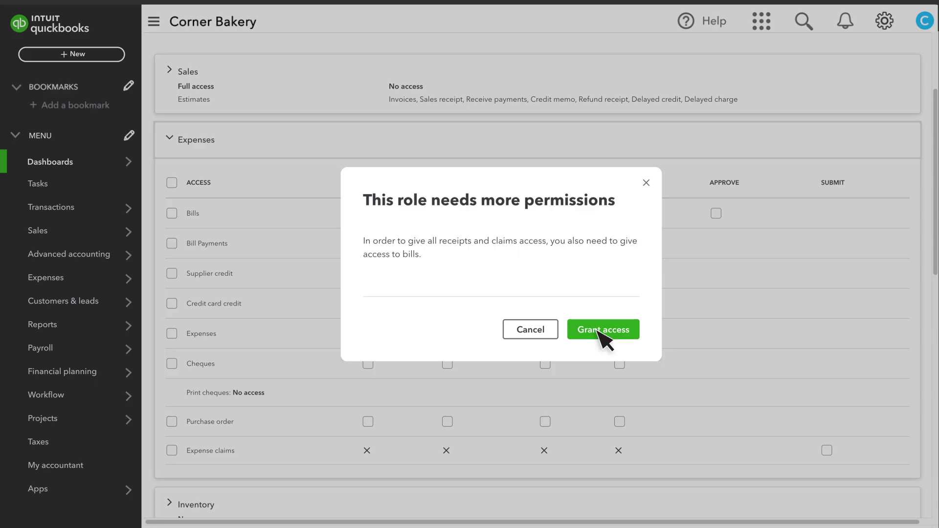
{"action": "left_click", "coordinate": [603, 329]}
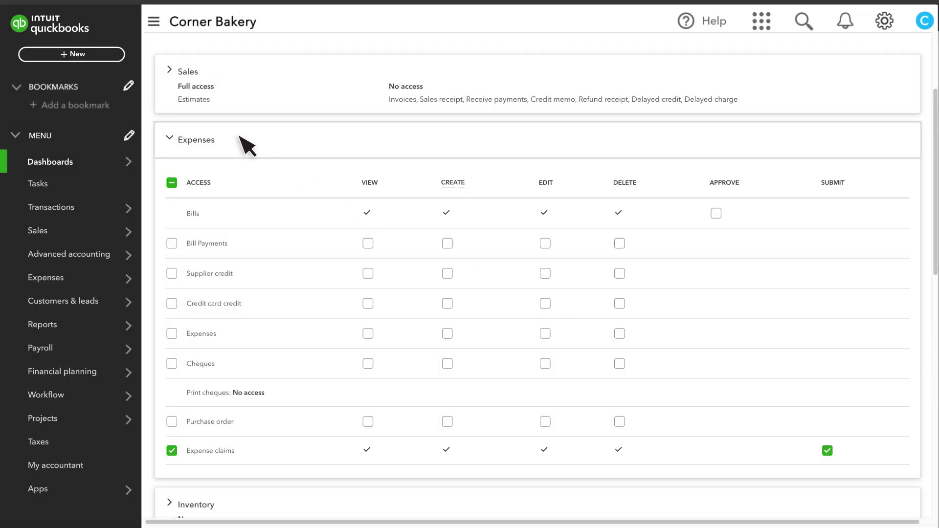
{"action": "left_click", "coordinate": [236, 142]}
{"action": "left_click", "coordinate": [218, 237]}
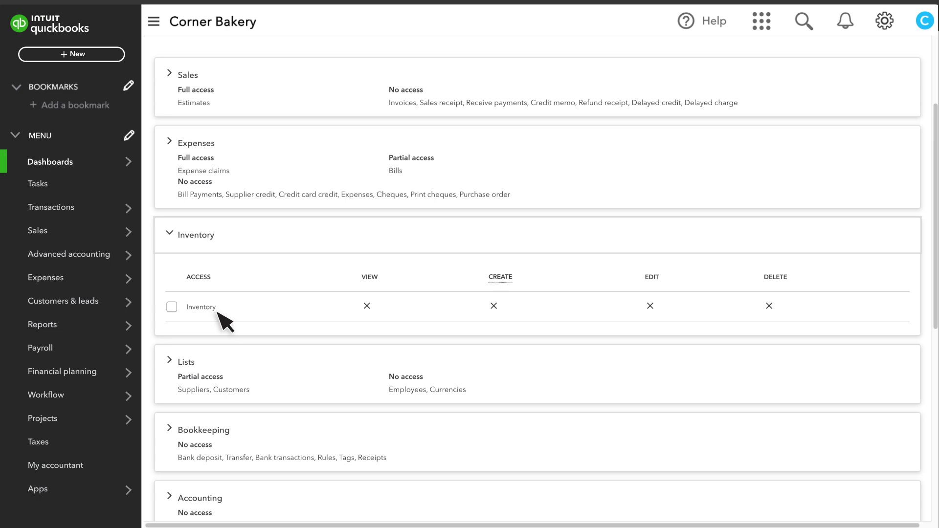
{"action": "left_click", "coordinate": [219, 237]}
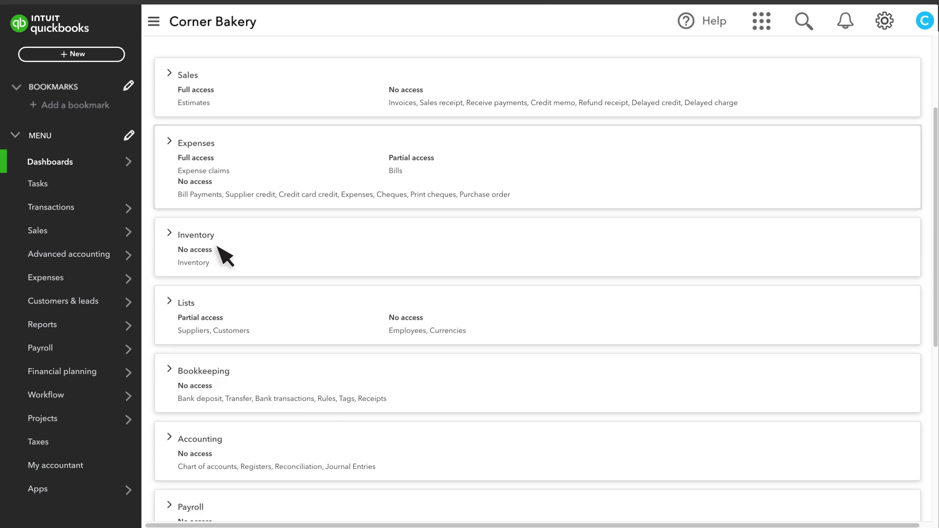
{"action": "left_click", "coordinate": [224, 314]}
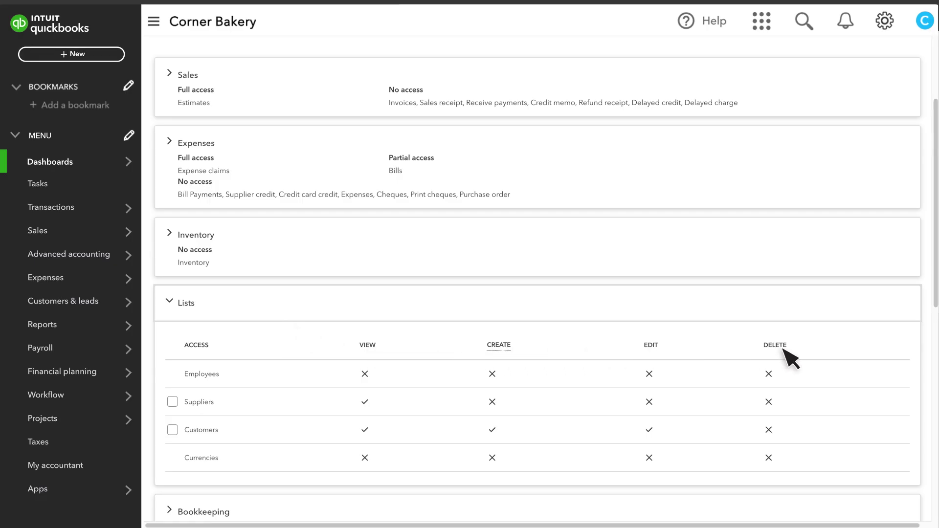
Review the Bookkeeping and Accounting permissions, leaving both at no access
{"action": "left_click", "coordinate": [207, 307]}
{"action": "scroll", "coordinate": [210, 313], "scroll_direction": "down", "scroll_amount": 6}
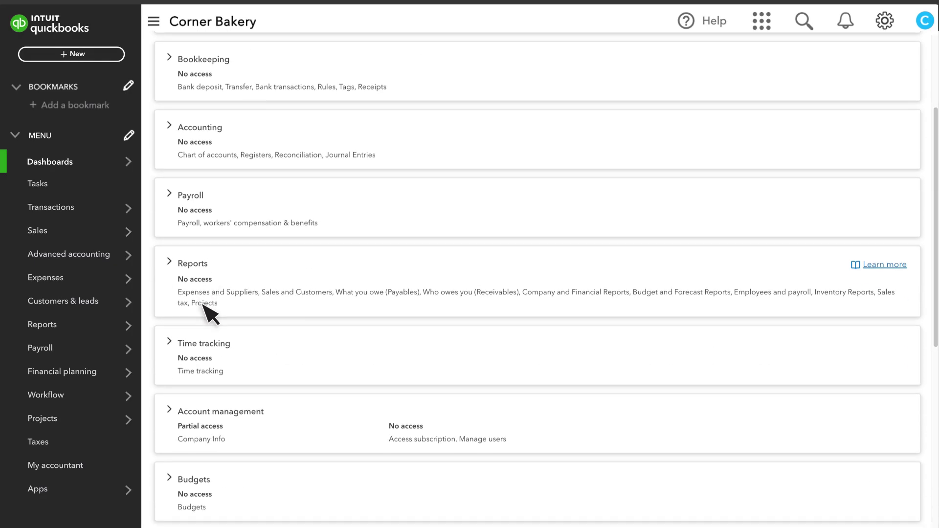
{"action": "left_click", "coordinate": [205, 61]}
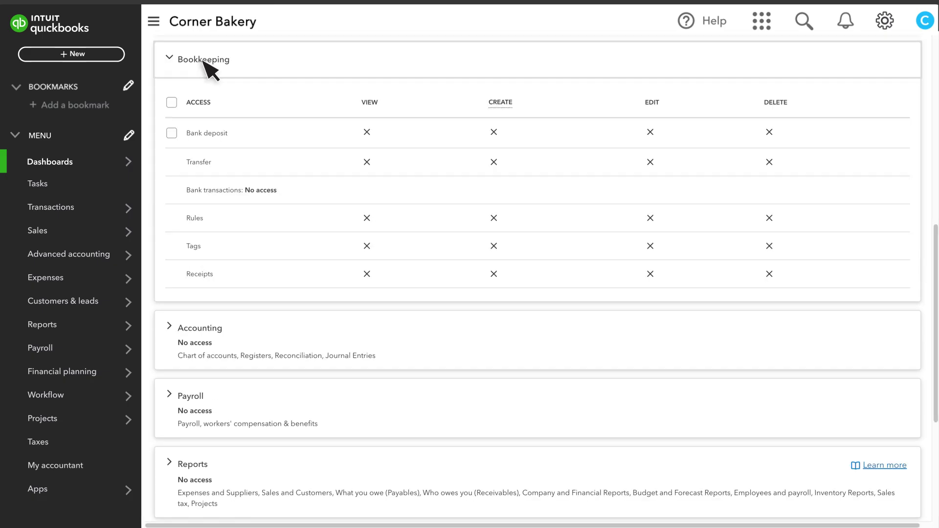
{"action": "left_click", "coordinate": [207, 63]}
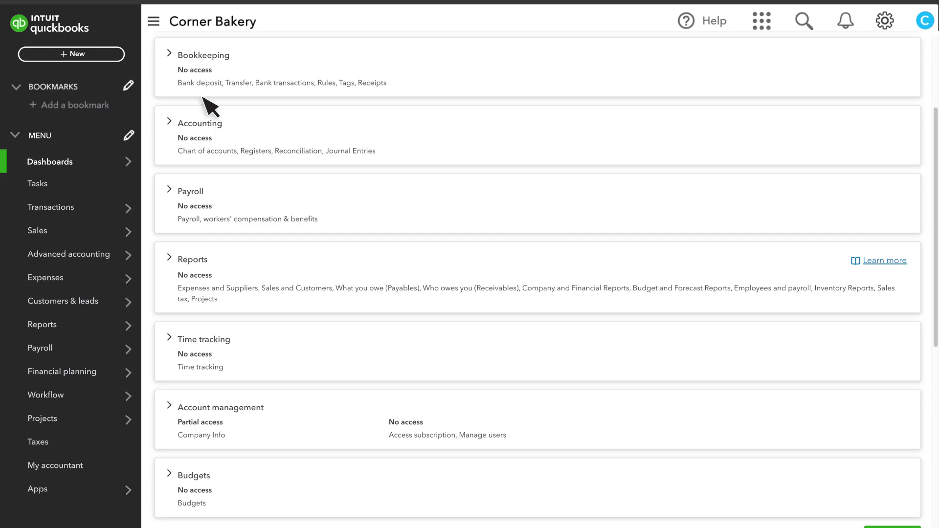
{"action": "left_click", "coordinate": [205, 124]}
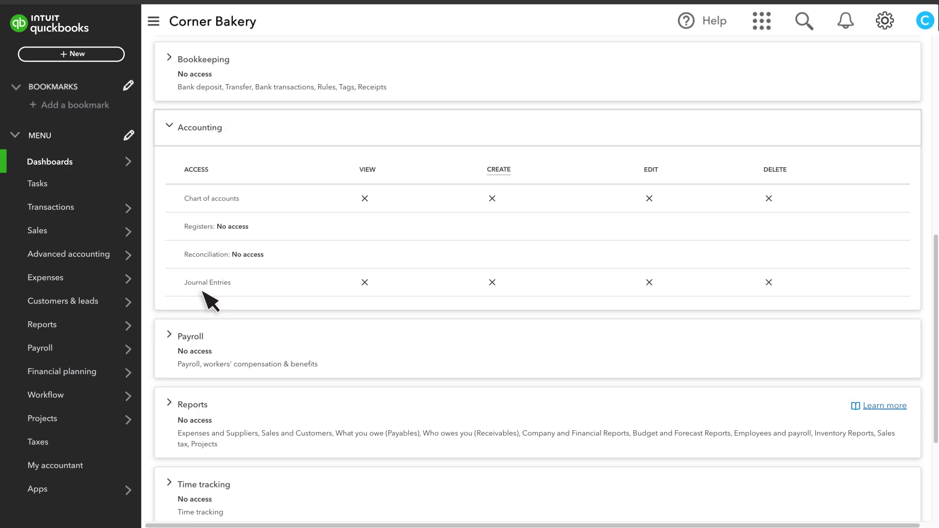
{"action": "left_click", "coordinate": [204, 129]}
Check the Payroll, Reports, Account management and Budgets permissions without granting new access
{"action": "left_click", "coordinate": [203, 195]}
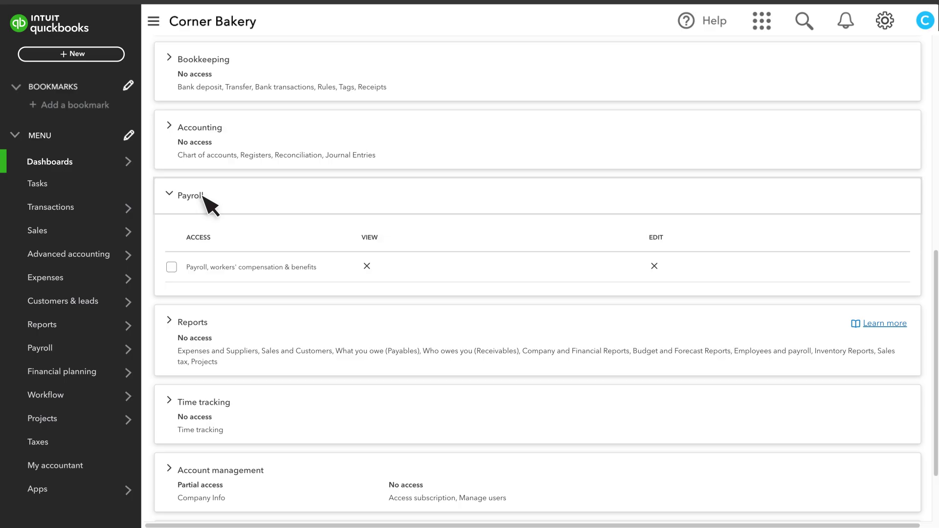
{"action": "left_click", "coordinate": [203, 195]}
{"action": "left_click", "coordinate": [203, 264]}
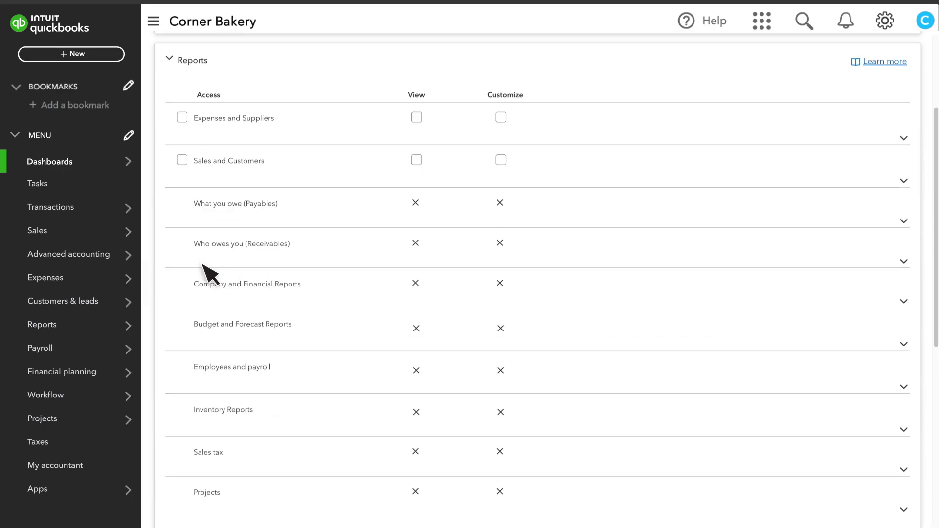
{"action": "left_click", "coordinate": [214, 55]}
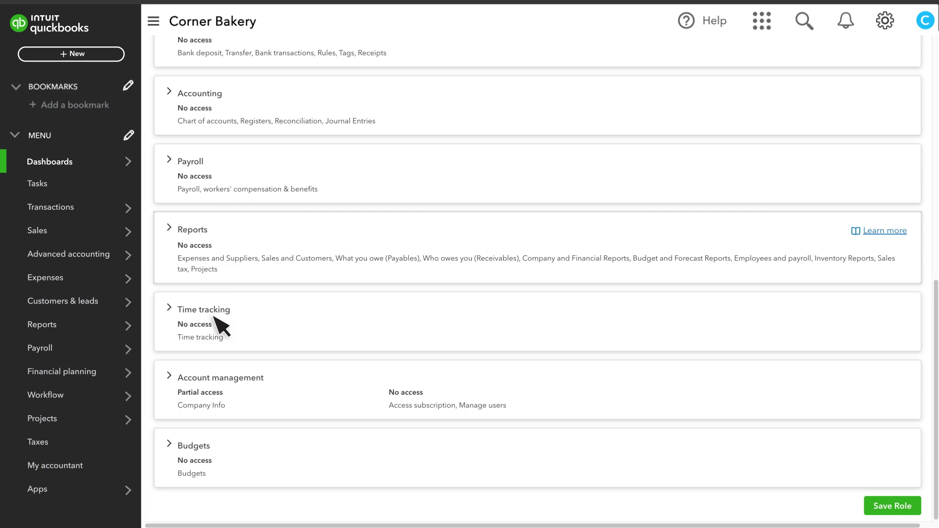
{"action": "left_click", "coordinate": [216, 383]}
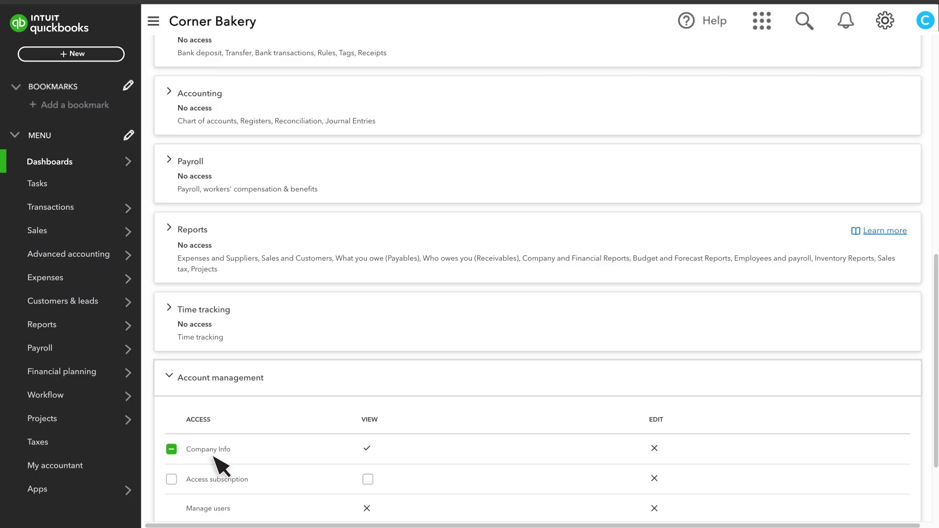
{"action": "left_click", "coordinate": [217, 383]}
{"action": "left_click", "coordinate": [214, 450]}
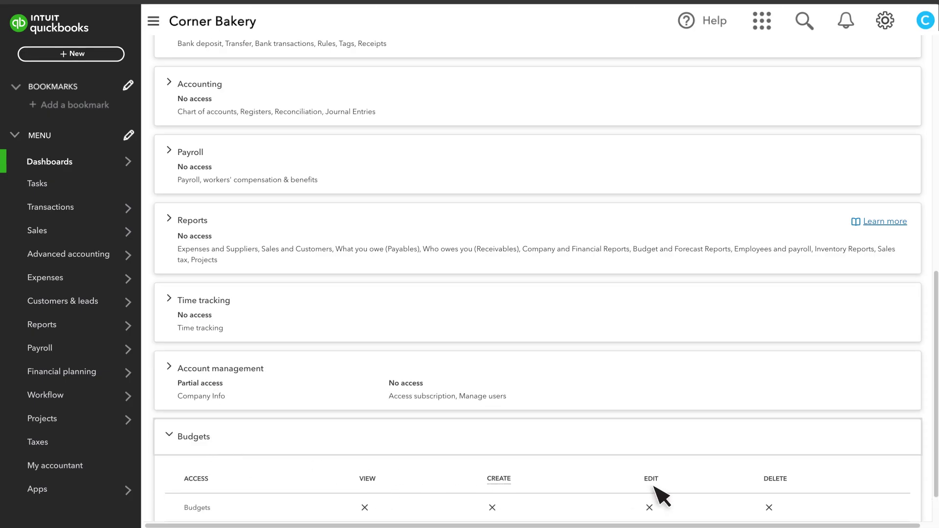
{"action": "left_click", "coordinate": [222, 437]}
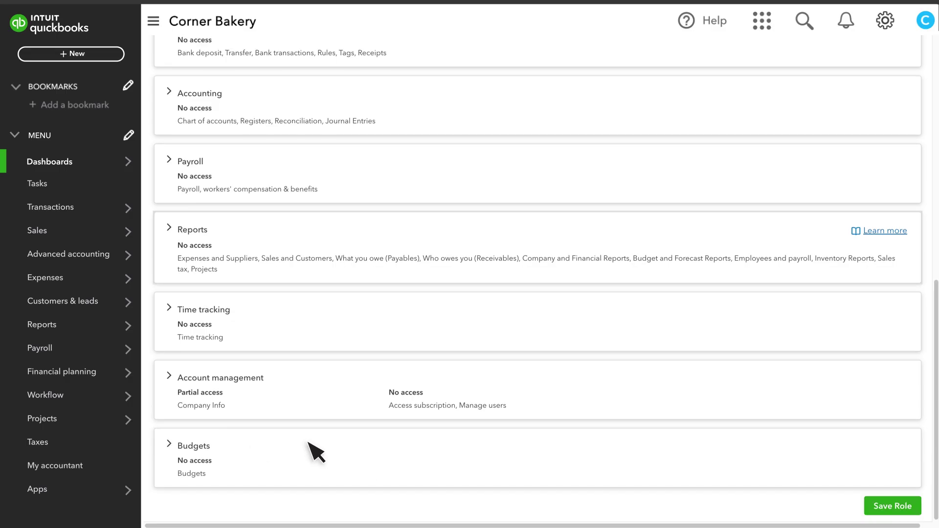
Save the Estimator role without adding users and confirm it appears in a user's Roles dropdown
{"action": "left_click", "coordinate": [891, 507]}
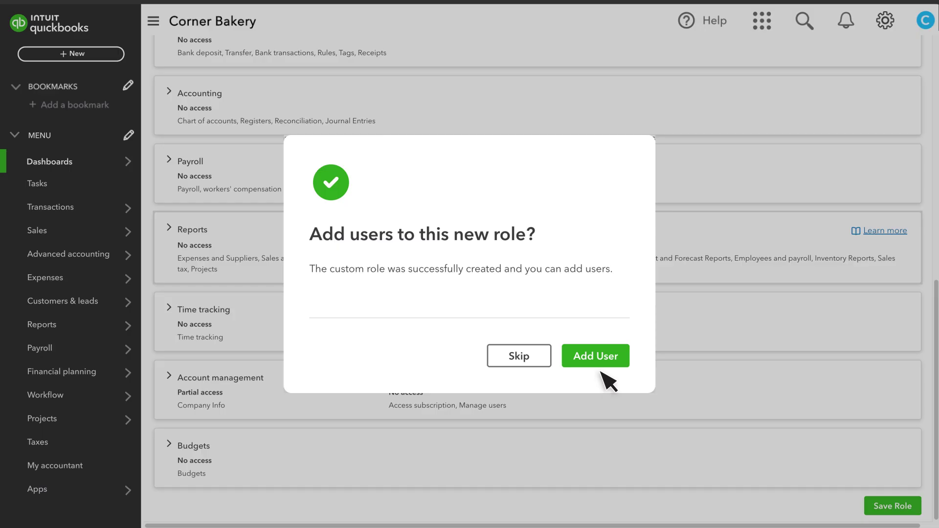
{"action": "left_click", "coordinate": [521, 361]}
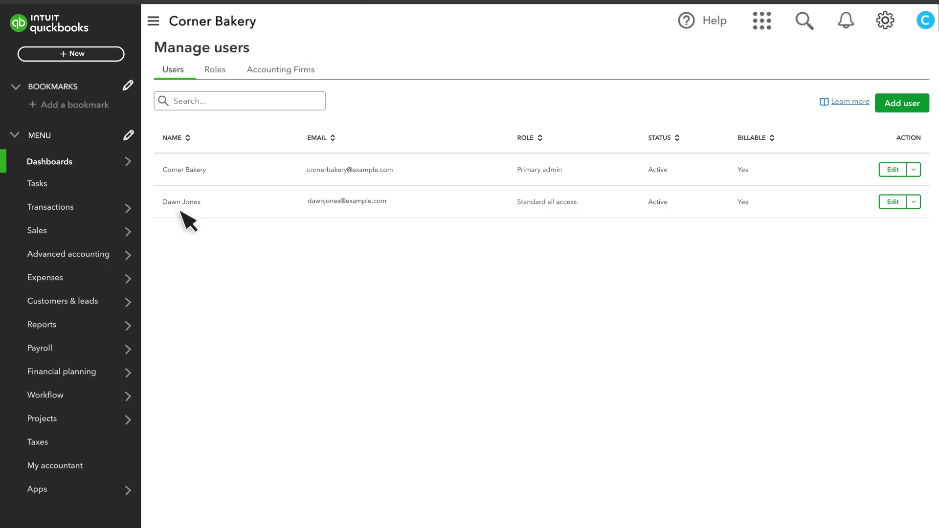
{"action": "left_click", "coordinate": [893, 201]}
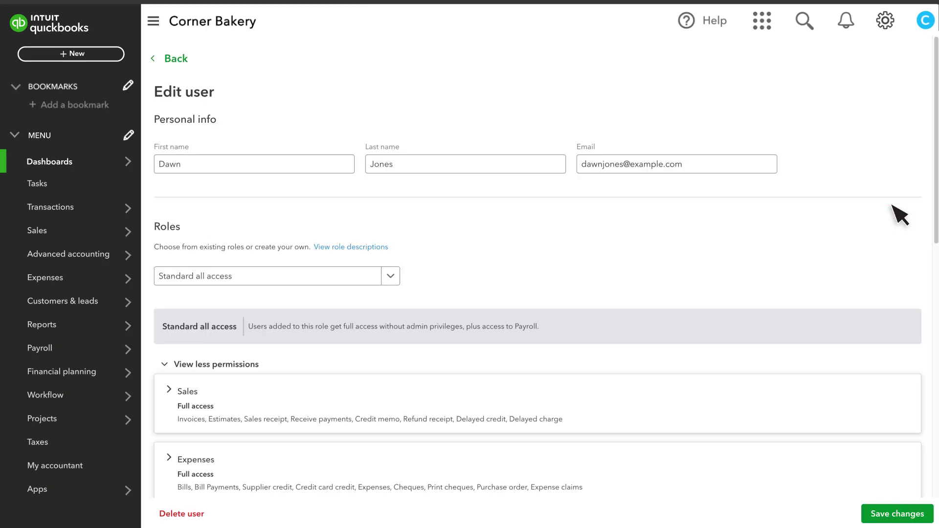
{"action": "left_click", "coordinate": [204, 277]}
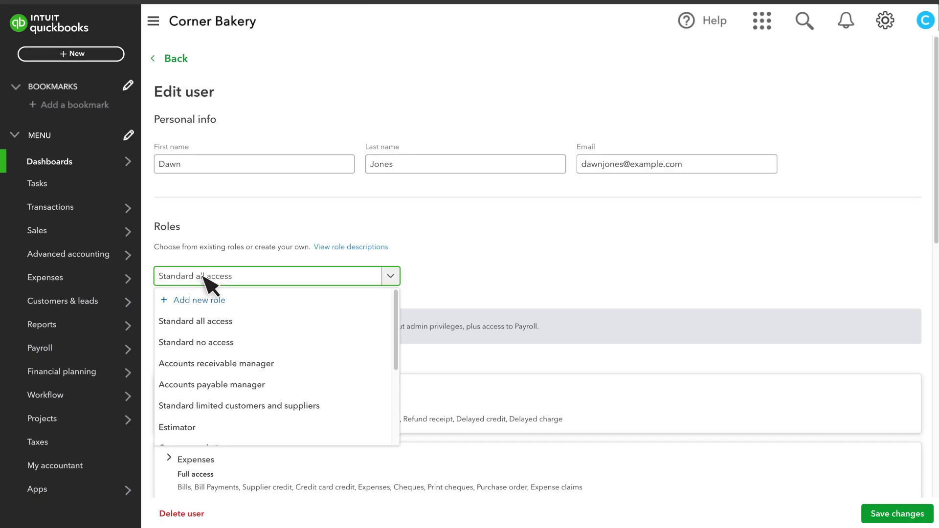
{"action": "left_click", "coordinate": [175, 60]}
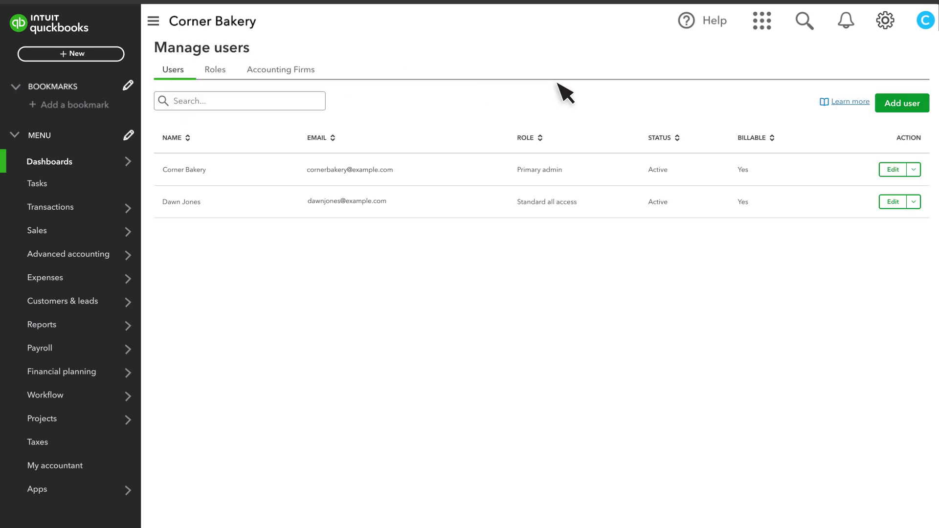
{"action": "left_click", "coordinate": [901, 104]}
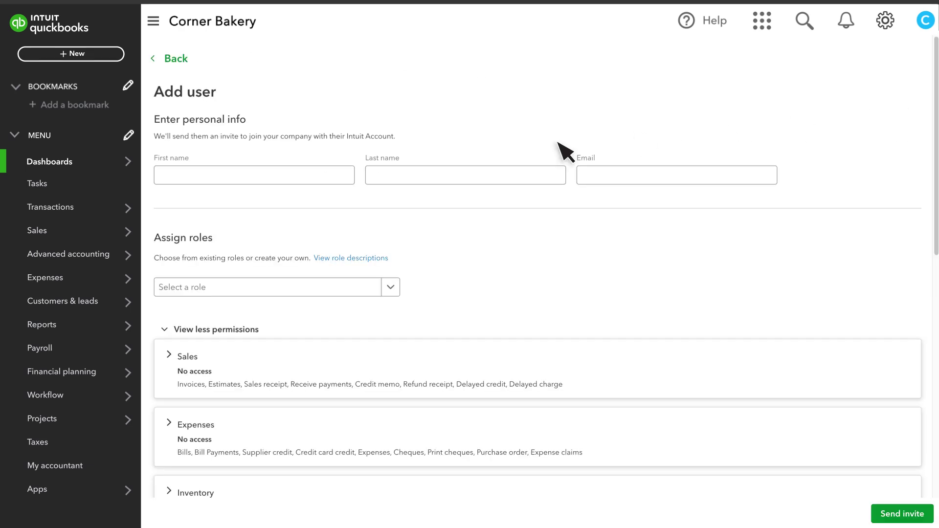
Enter the new user's first name, last name and e-mail, assign Estimator, and send the invite
{"action": "left_click", "coordinate": [178, 184]}
{"action": "left_click", "coordinate": [377, 184]}
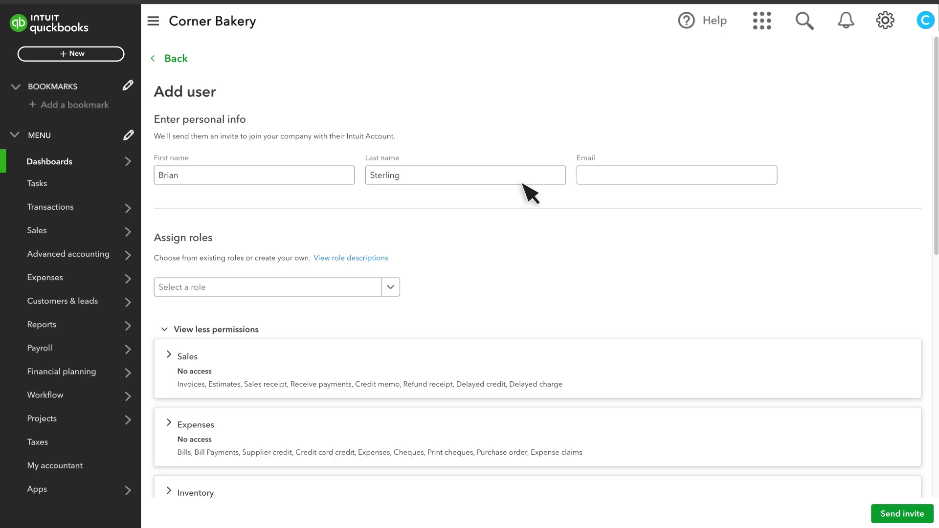
{"action": "left_click", "coordinate": [587, 184]}
{"action": "type", "text": "briansterling@example.com"}
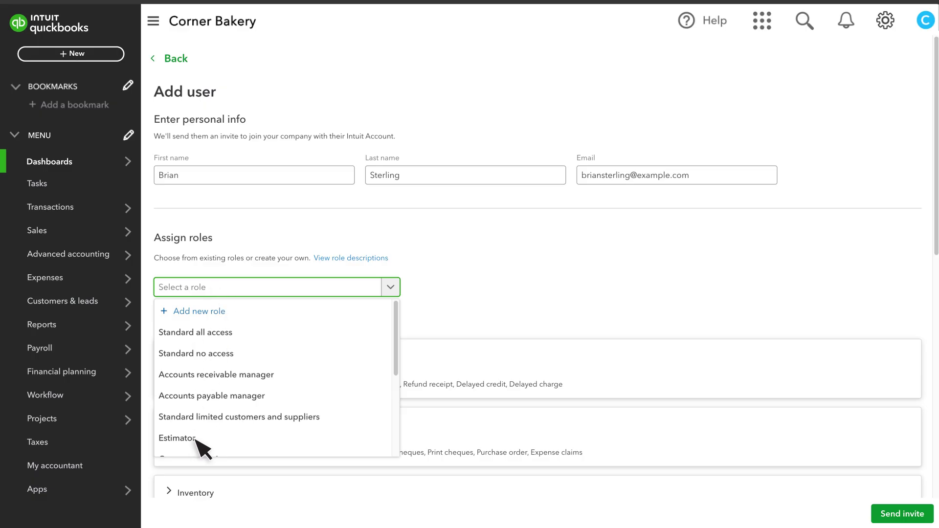
{"action": "left_click", "coordinate": [177, 438]}
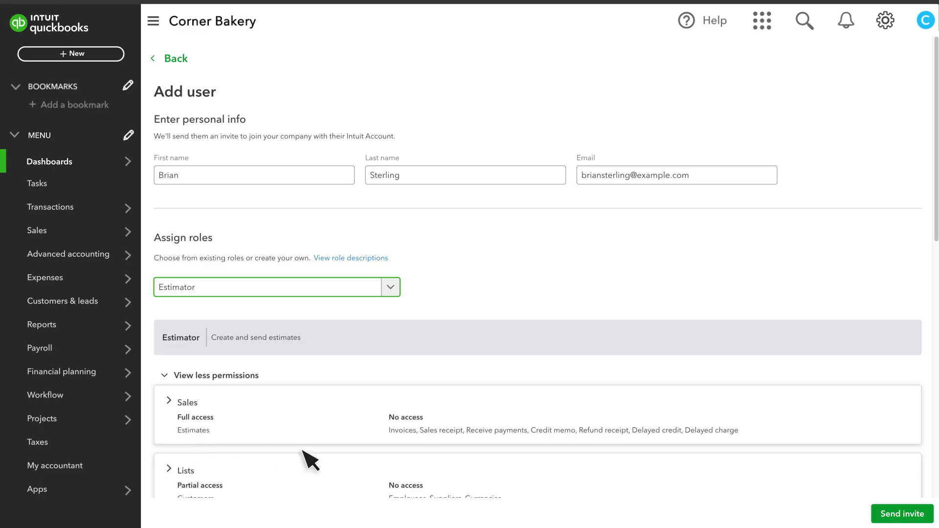
{"action": "left_click", "coordinate": [902, 513]}
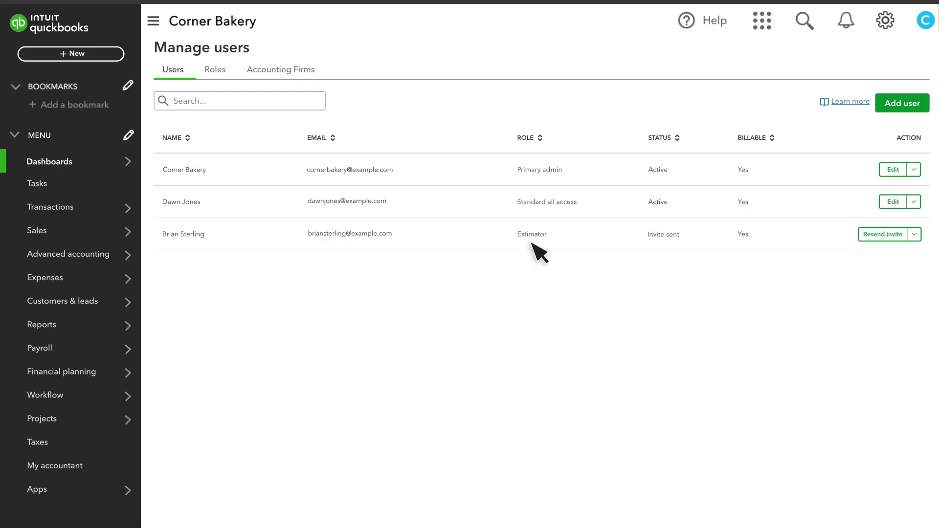
Open the more-actions dropdown for the existing standard user
{"action": "left_click", "coordinate": [913, 201]}
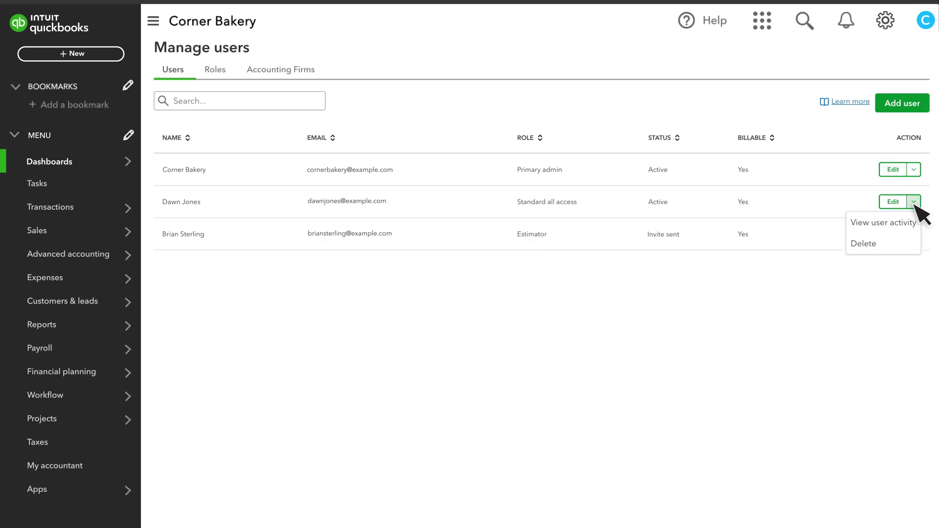